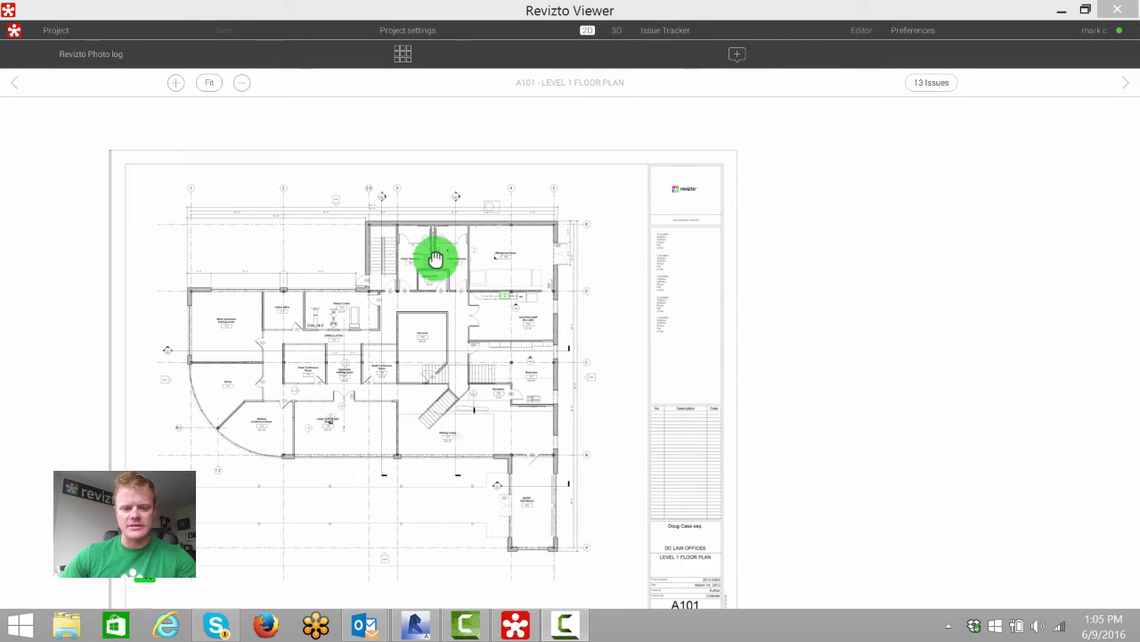
Step: Open the A101 - LEVEL 1 FLOOR PLAN sheet from the project's list of sheets
{"action": "scroll", "coordinate": [415, 275], "scroll_direction": "up", "scroll_amount": 3}
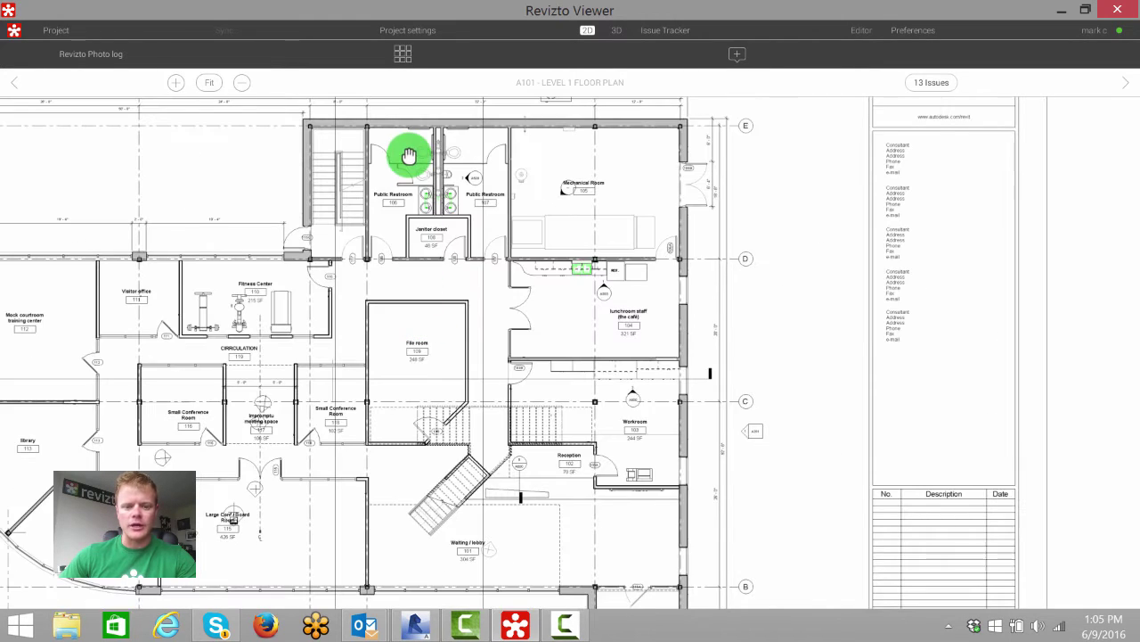
{"action": "left_click", "coordinate": [402, 54]}
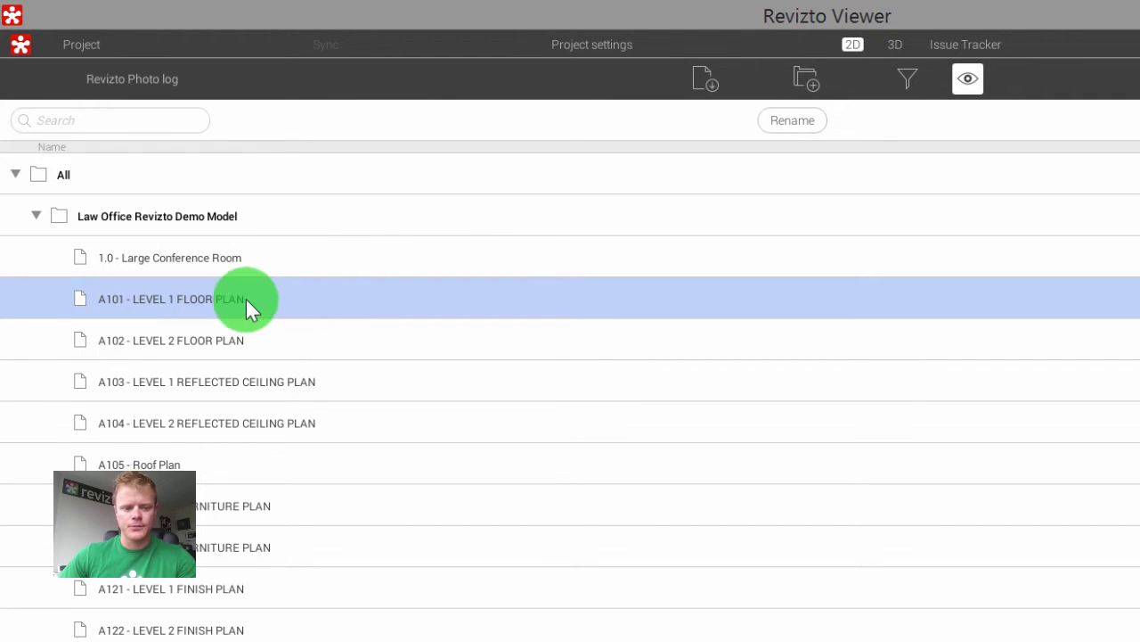
{"action": "double_click", "coordinate": [221, 299]}
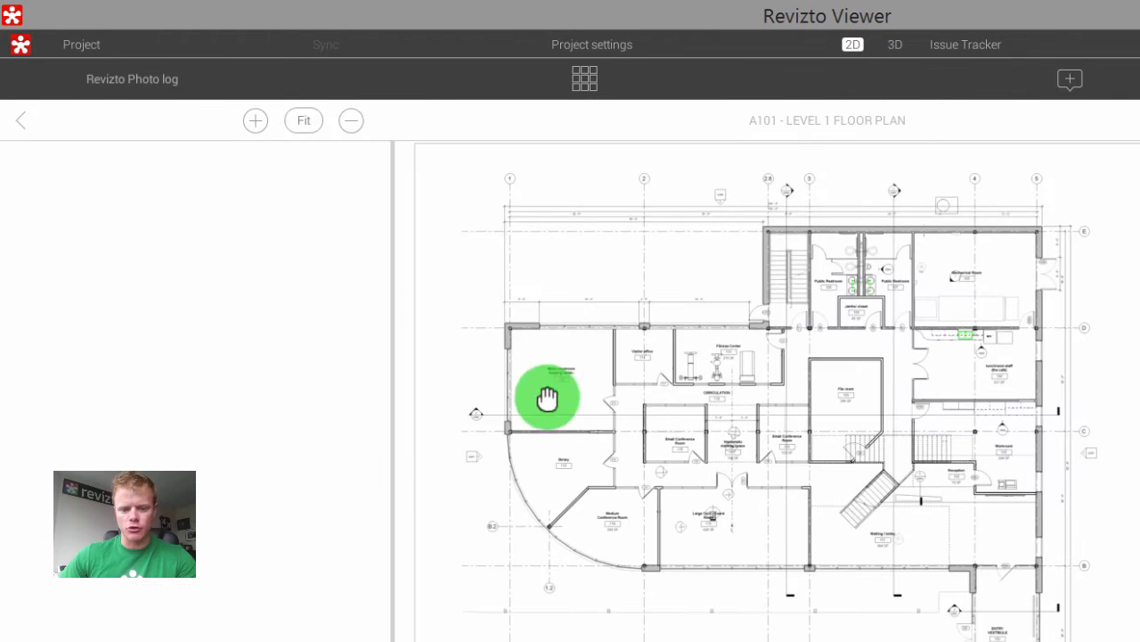
Step: Start a new issue on the floor plan and place its marker in the janitor closet, room 108
{"action": "scroll", "coordinate": [814, 413], "scroll_direction": "up", "scroll_amount": 3}
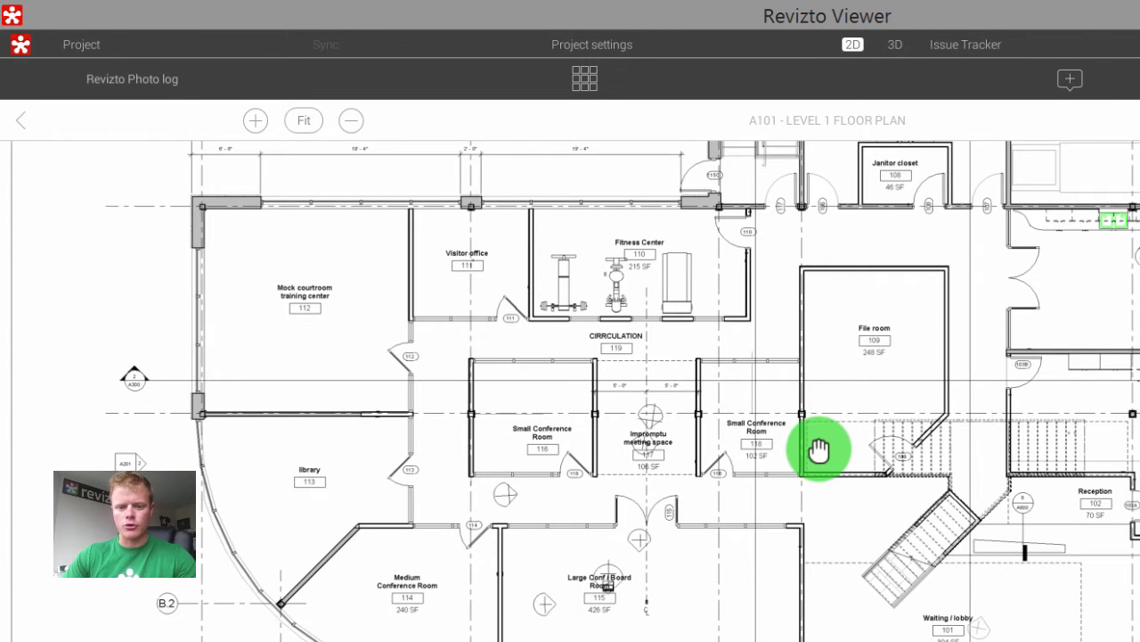
{"action": "left_click_drag", "start_coordinate": [810, 326], "coordinate": [784, 419]}
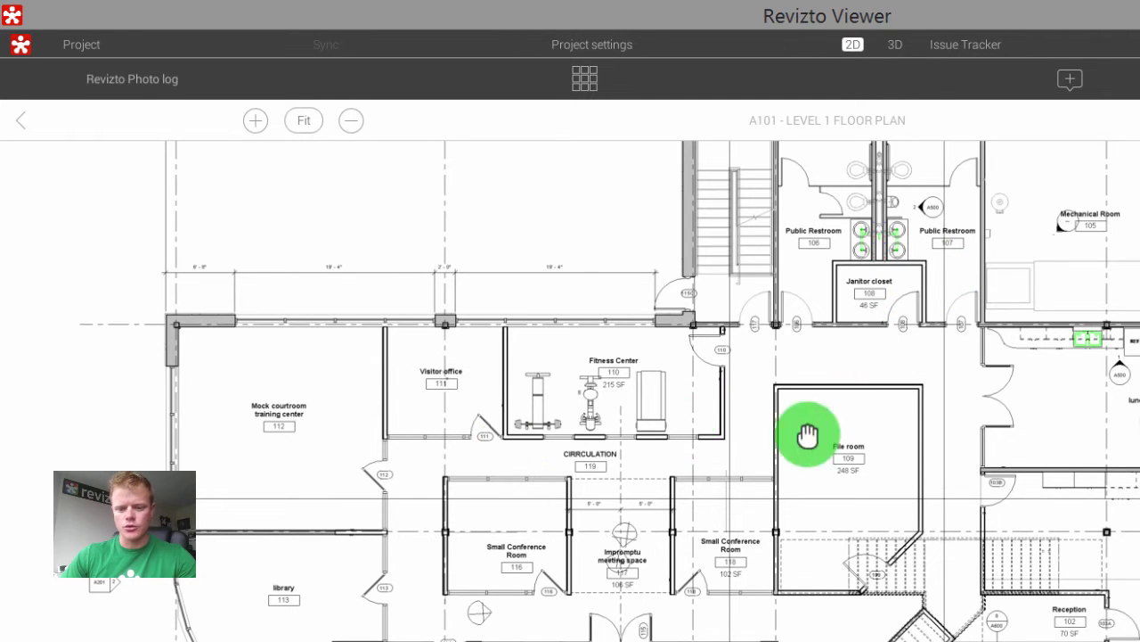
{"action": "left_click_drag", "start_coordinate": [971, 332], "coordinate": [945, 421]}
{"action": "left_click_drag", "start_coordinate": [963, 365], "coordinate": [919, 431]}
{"action": "scroll", "coordinate": [913, 414], "scroll_direction": "up", "scroll_amount": 3}
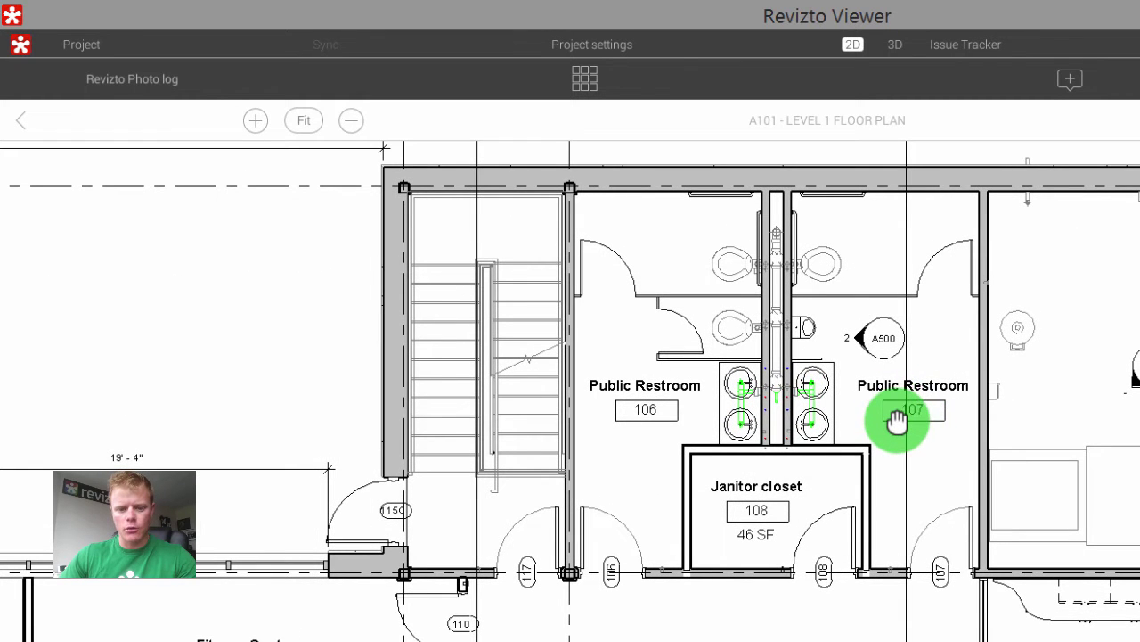
{"action": "left_click_drag", "start_coordinate": [898, 625], "coordinate": [885, 588]}
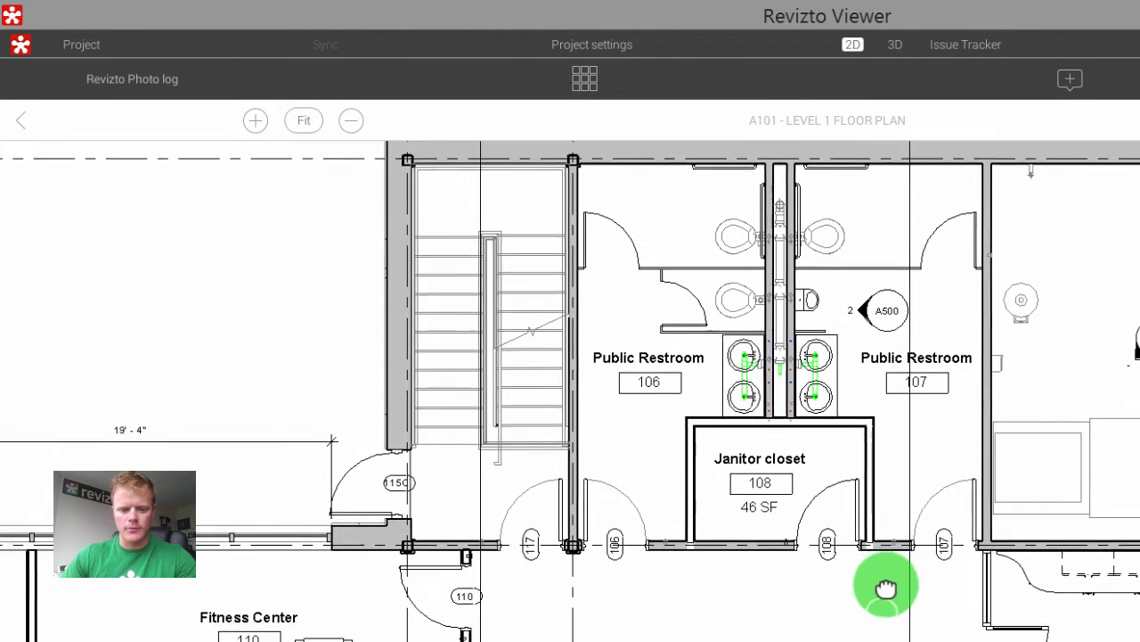
{"action": "left_click", "coordinate": [1070, 80]}
{"action": "left_click_drag", "start_coordinate": [833, 447], "coordinate": [726, 469]}
Step: Title the new issue "room 108" and save it
{"action": "left_click", "coordinate": [158, 45]}
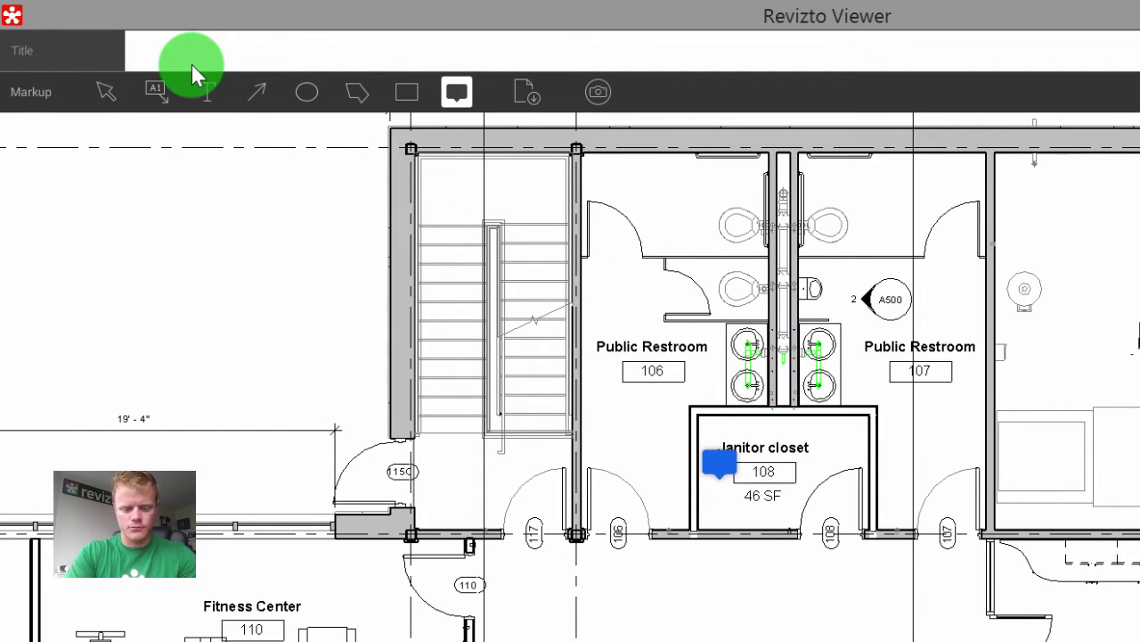
{"action": "type", "text": "room 108"}
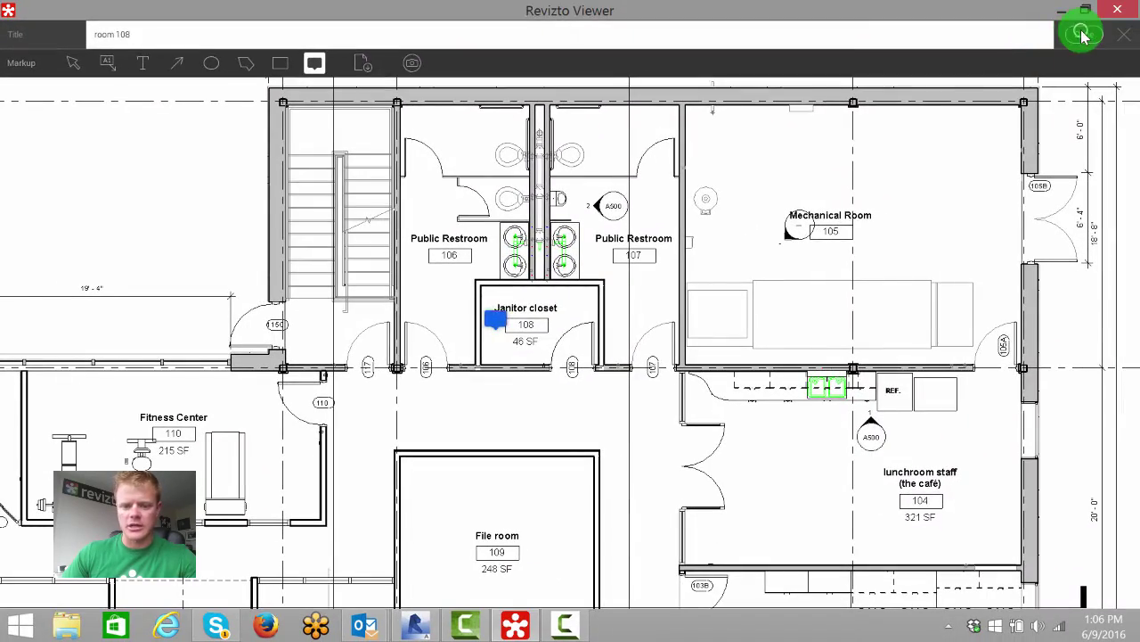
{"action": "left_click", "coordinate": [1082, 34]}
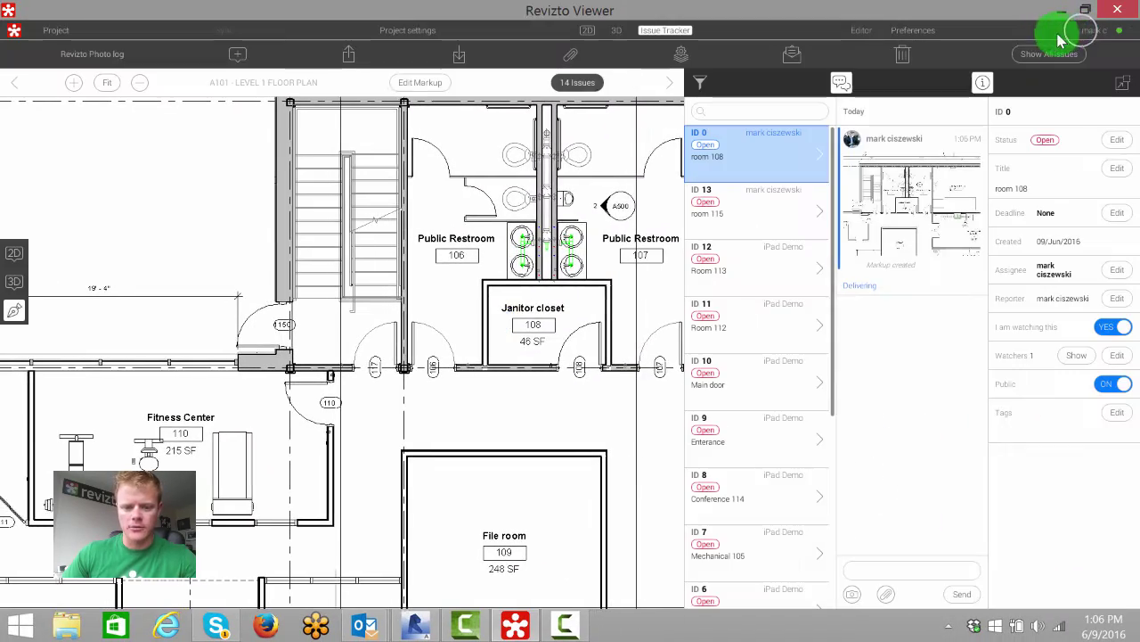
Step: View the room 115 and Room 113 issues, and hide the issue details and conversation
{"action": "left_click", "coordinate": [753, 218]}
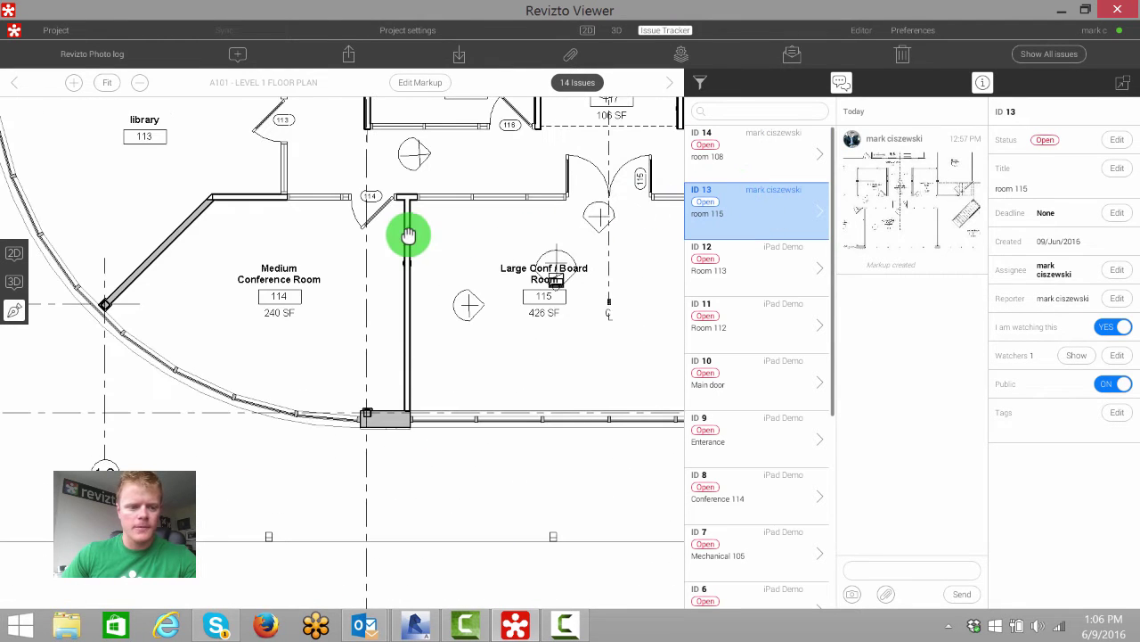
{"action": "left_click", "coordinate": [736, 270]}
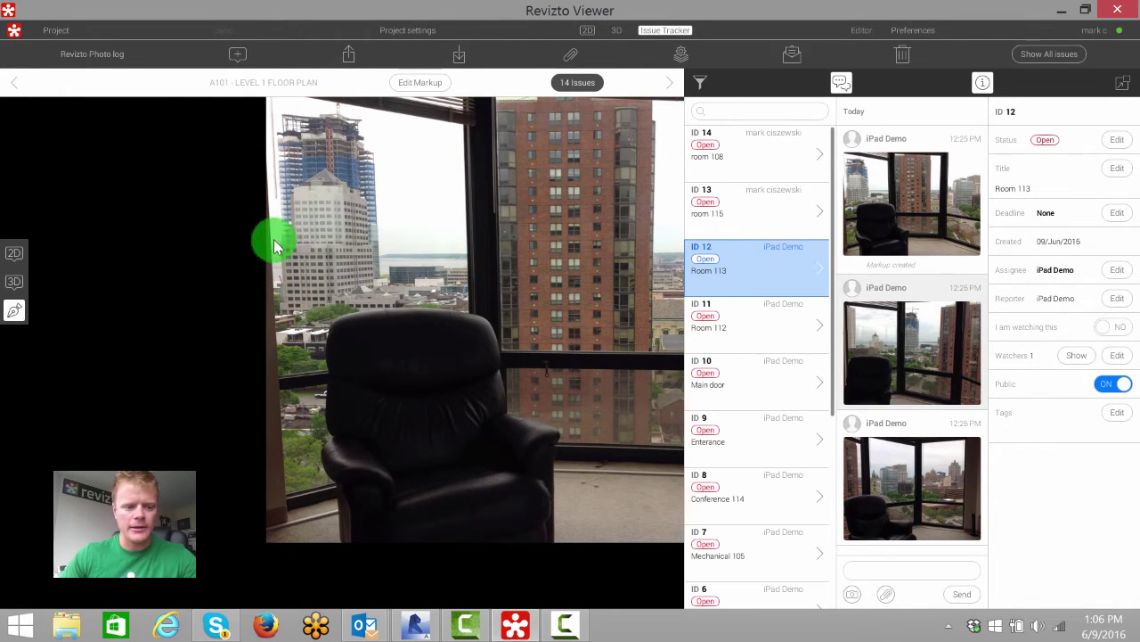
{"action": "left_click", "coordinate": [985, 83]}
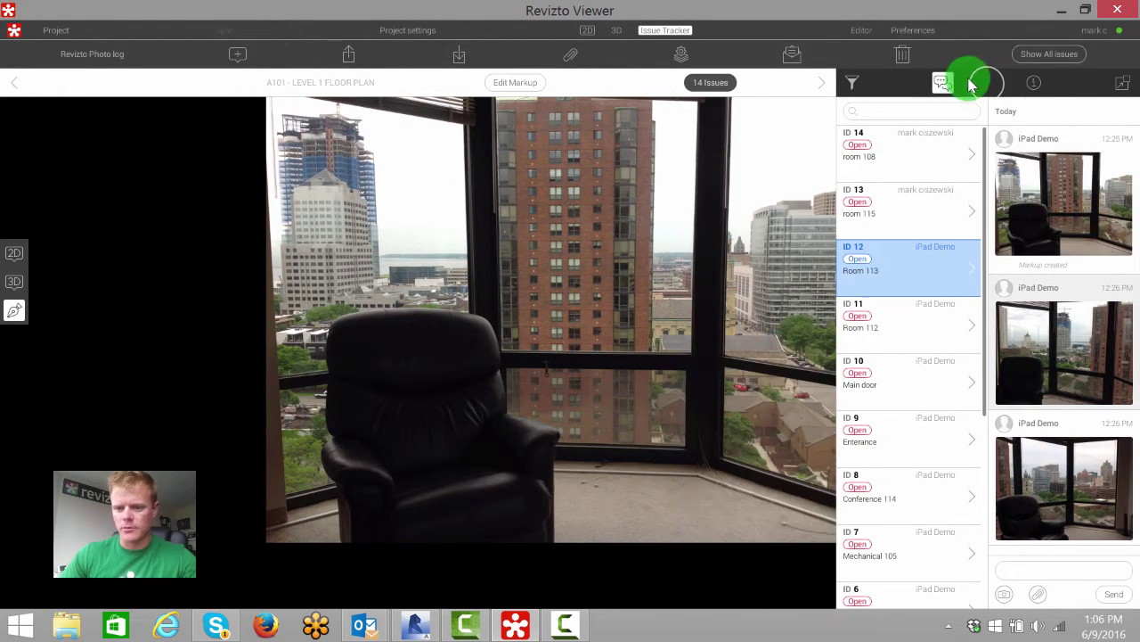
{"action": "left_click", "coordinate": [942, 83]}
Step: Check the Room 113 issue's location on the 2D plan, and look through the photos attached in its conversation
{"action": "left_click", "coordinate": [20, 254]}
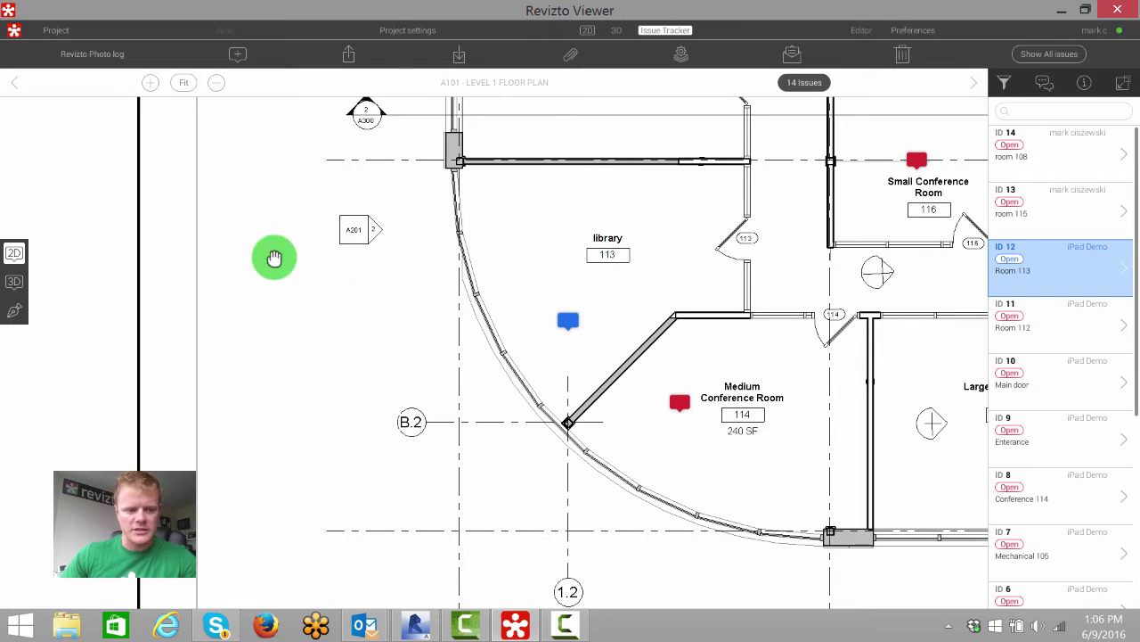
{"action": "left_click", "coordinate": [15, 314]}
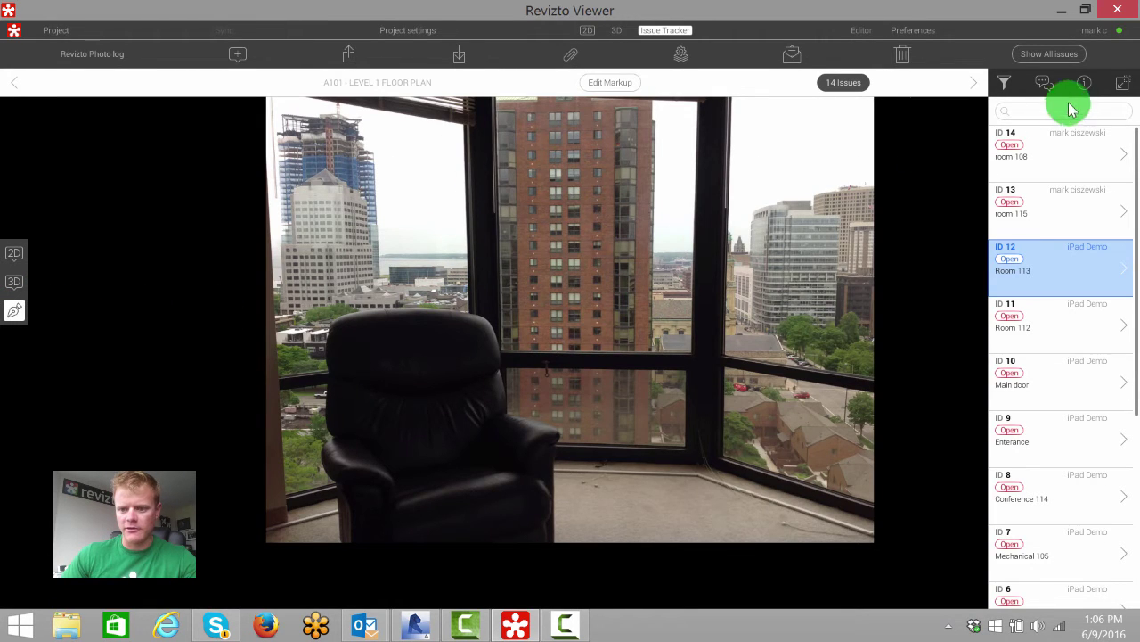
{"action": "left_click", "coordinate": [1045, 83]}
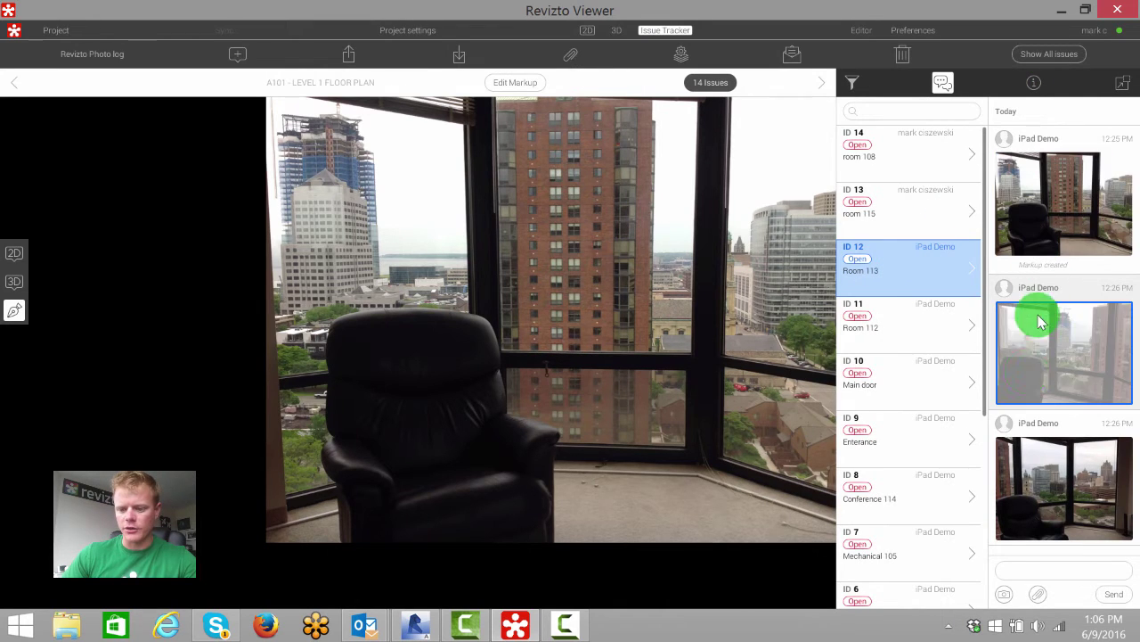
{"action": "left_click", "coordinate": [1066, 336]}
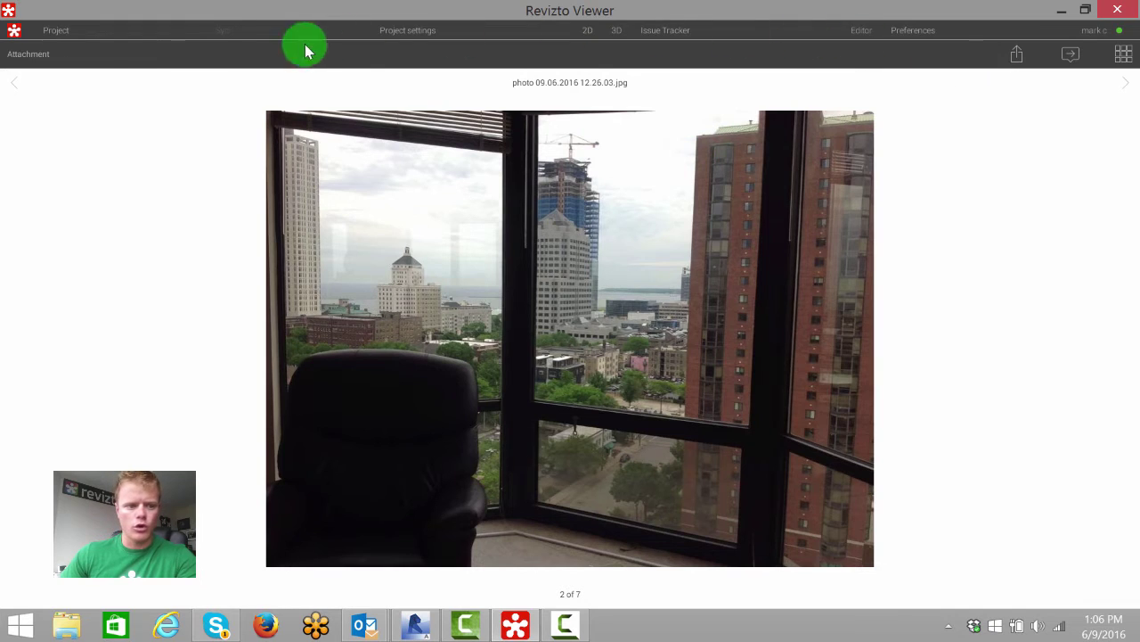
{"action": "left_click", "coordinate": [18, 82]}
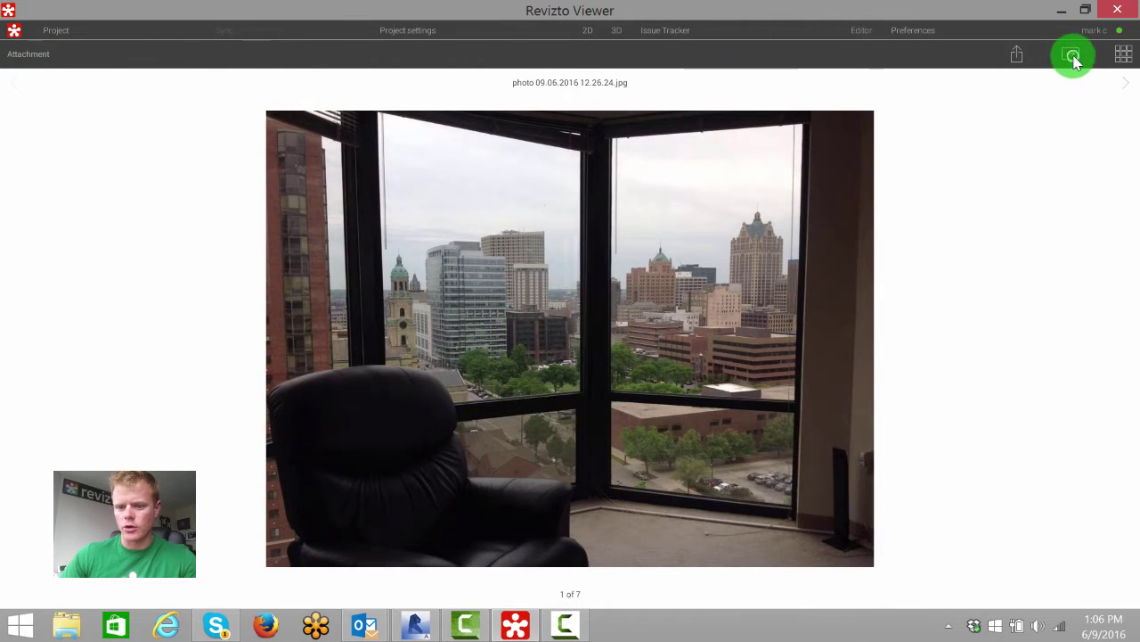
{"action": "left_click", "coordinate": [1072, 56]}
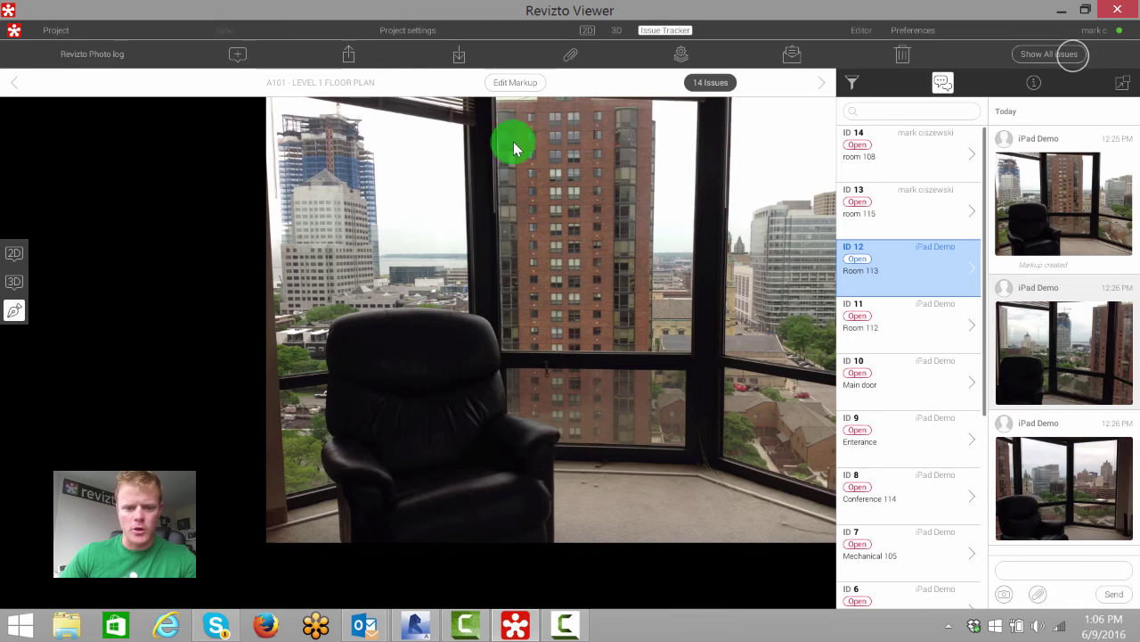
Step: View the Room 113 issue's location on the 2D plan and in the 3D model, and return to the plan
{"action": "left_click", "coordinate": [14, 259]}
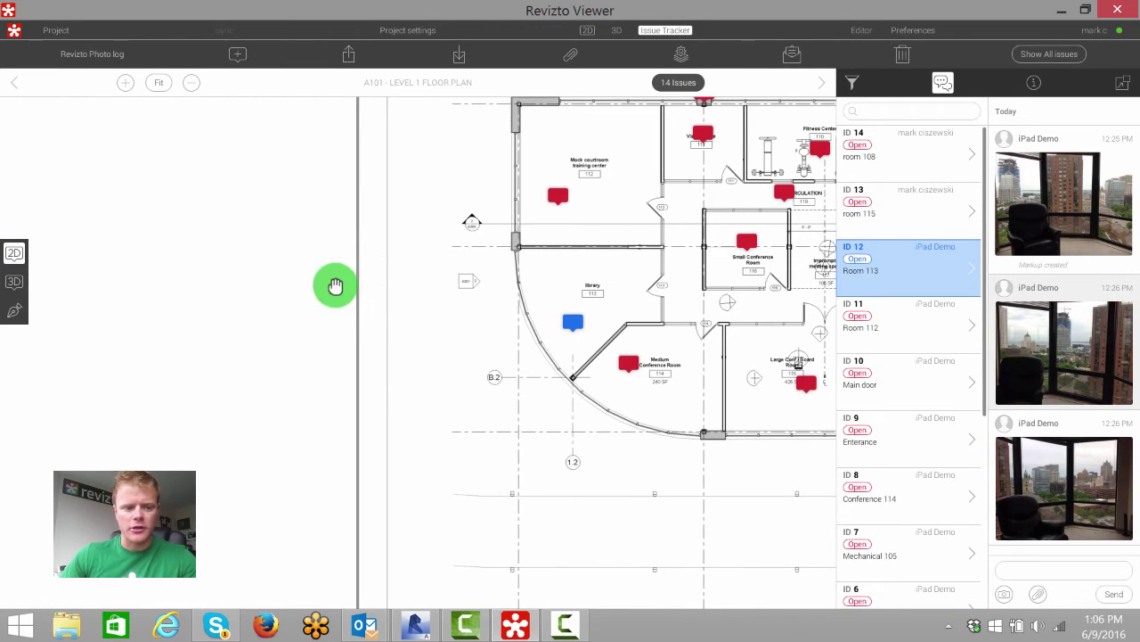
{"action": "left_click", "coordinate": [15, 283]}
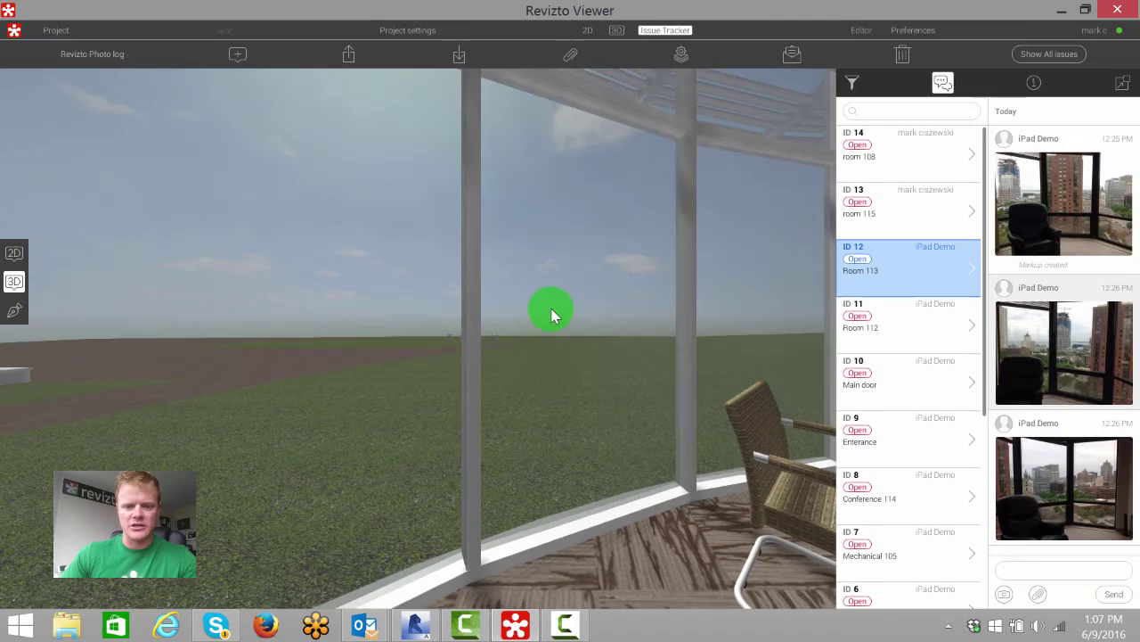
{"action": "mouse_move", "coordinate": [552, 311]}
{"action": "left_mouse_down"}
{"action": "mouse_move", "coordinate": [549, 302]}
{"action": "mouse_move", "coordinate": [659, 294]}
{"action": "mouse_move", "coordinate": [531, 303]}
{"action": "mouse_move", "coordinate": [570, 310]}
{"action": "left_mouse_up"}
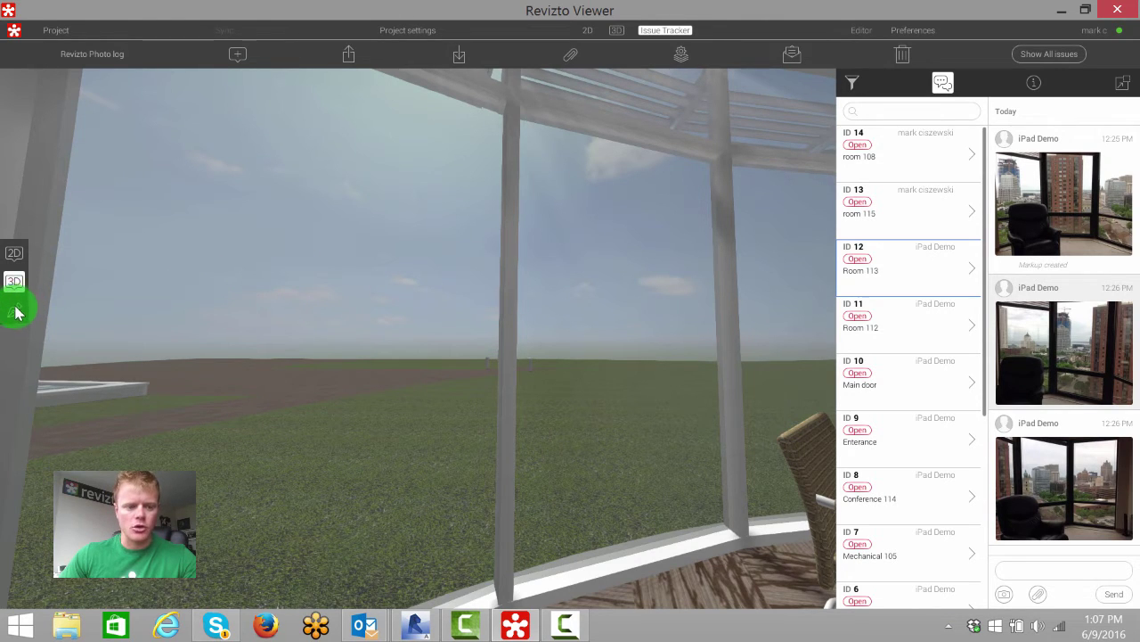
{"action": "left_click", "coordinate": [15, 256]}
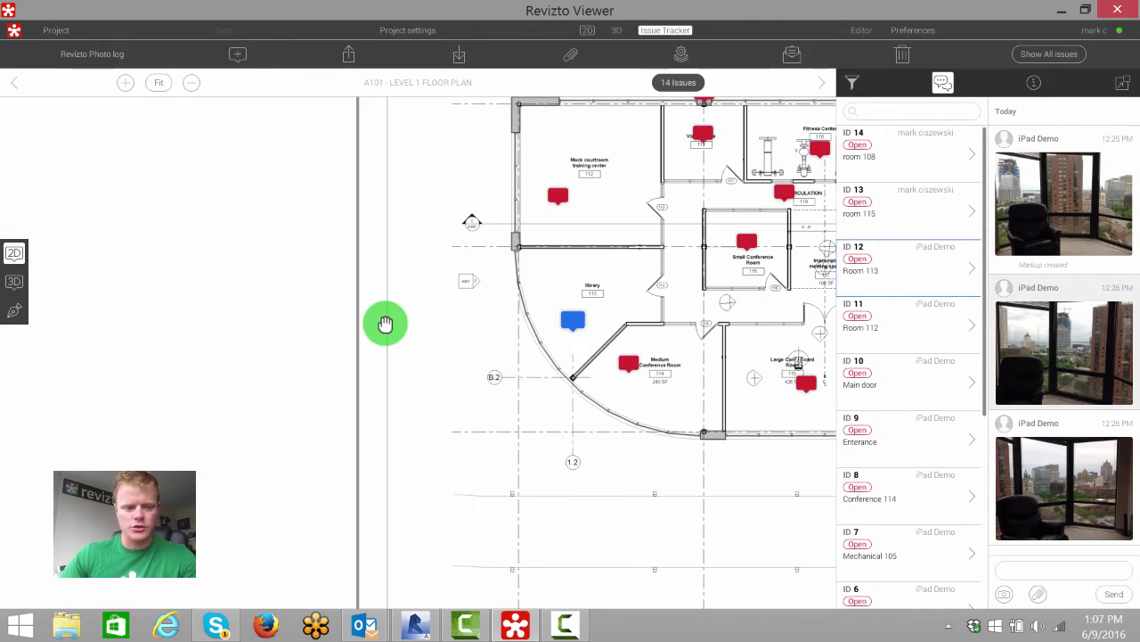
{"action": "left_click_drag", "start_coordinate": [758, 382], "coordinate": [703, 382]}
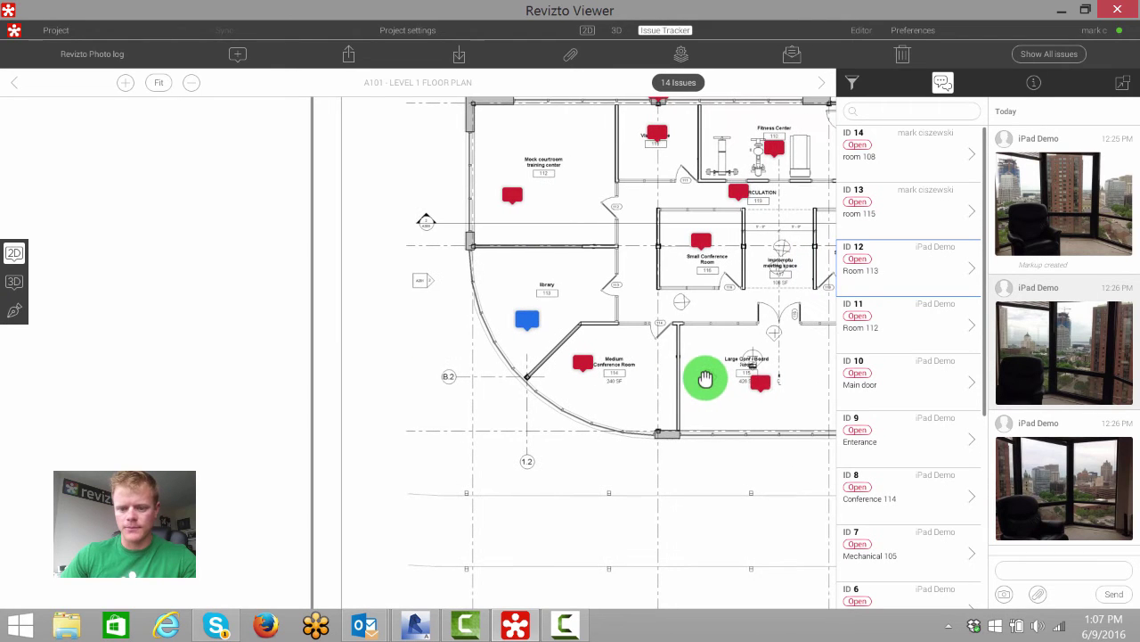
Step: Hide the conversation, select the issue marker in Mechanical Room 105 on the plan and show its markup photo
{"action": "left_click", "coordinate": [948, 83]}
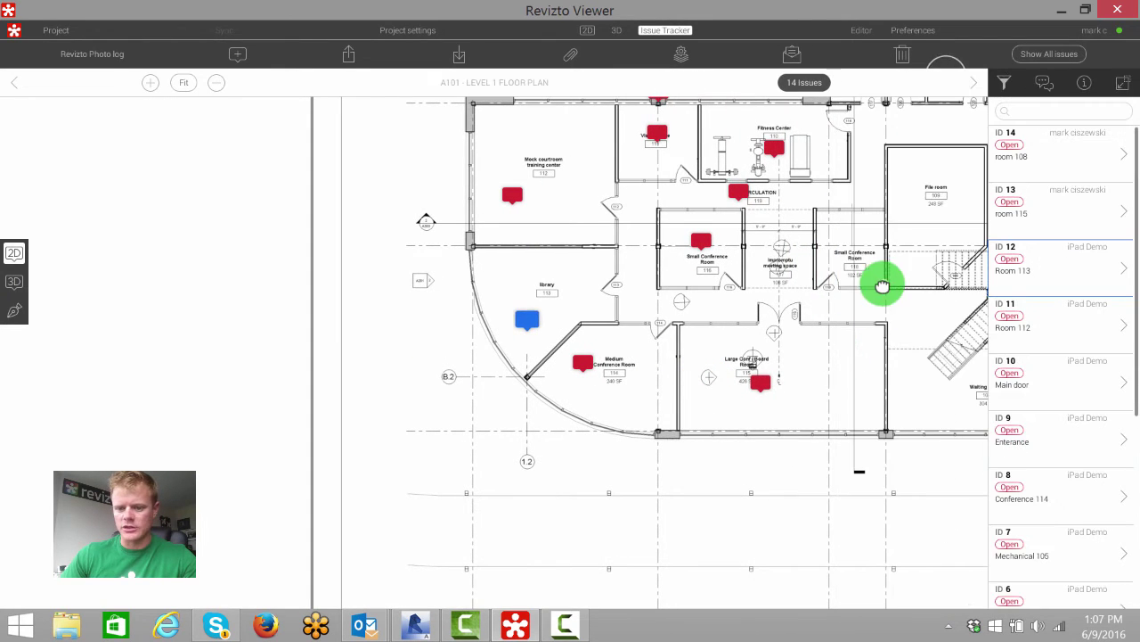
{"action": "left_click_drag", "start_coordinate": [883, 282], "coordinate": [520, 310]}
{"action": "left_click_drag", "start_coordinate": [703, 261], "coordinate": [666, 411]}
{"action": "scroll", "coordinate": [704, 263], "scroll_direction": "up", "scroll_amount": 3}
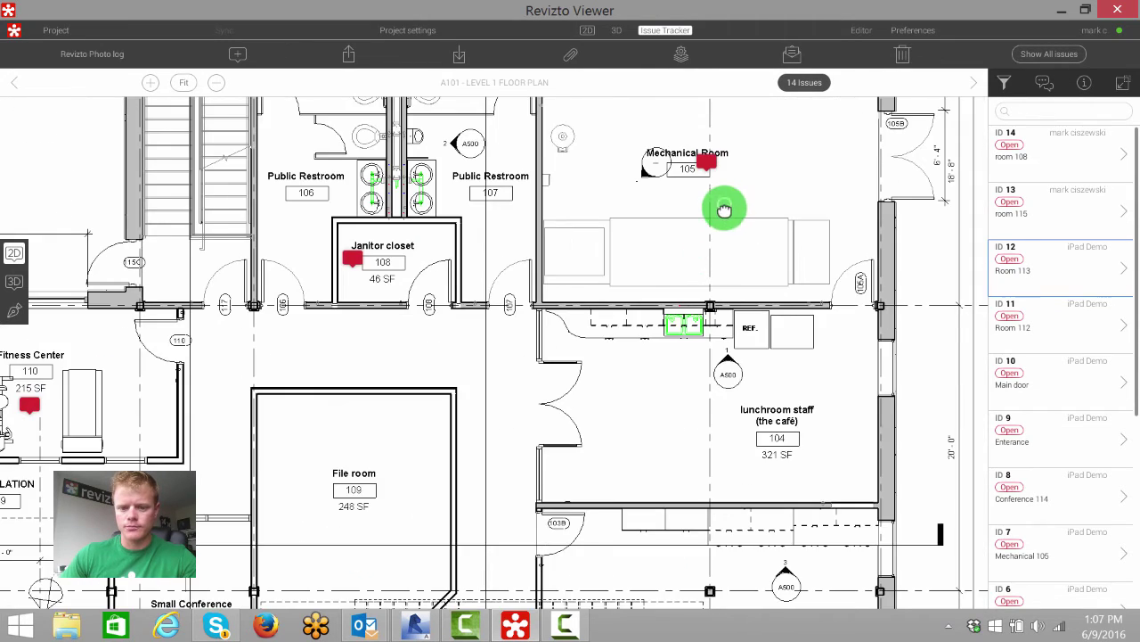
{"action": "left_click_drag", "start_coordinate": [722, 204], "coordinate": [700, 235]}
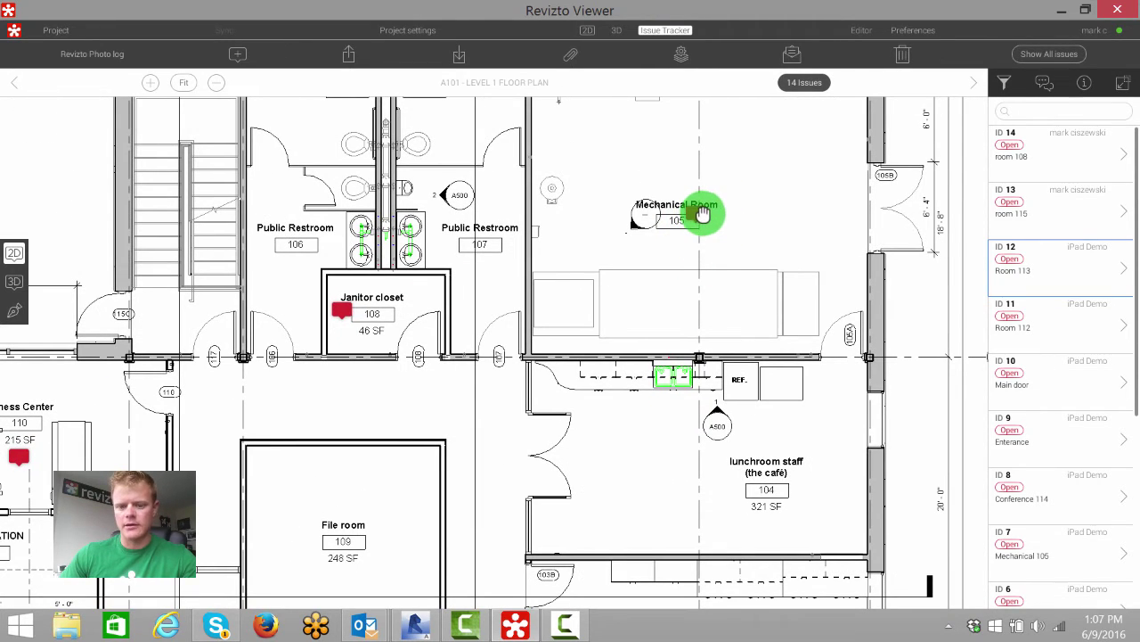
{"action": "left_click", "coordinate": [702, 213]}
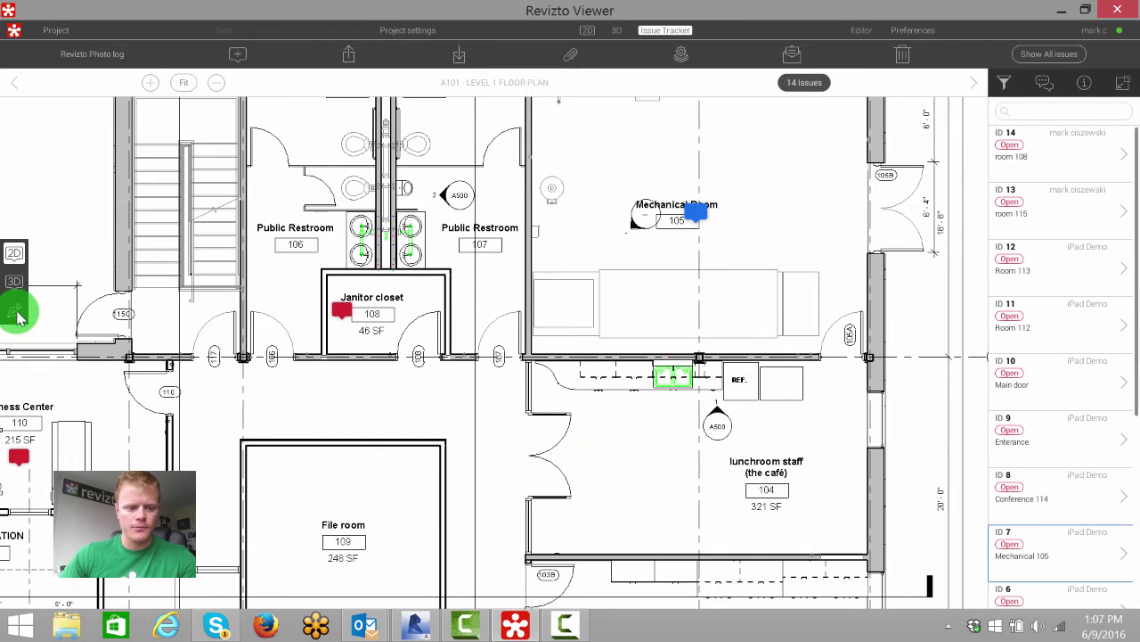
{"action": "left_click", "coordinate": [15, 310]}
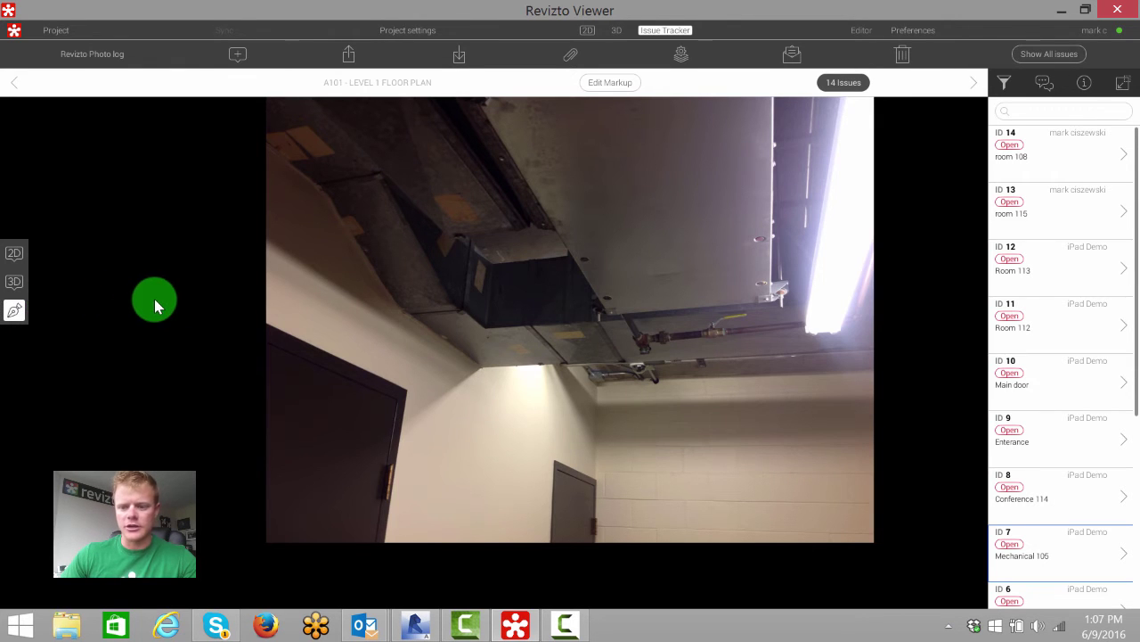
Step: Browse the photos attached in the Mechanical 105 issue's conversation and return to the issue
{"action": "left_click", "coordinate": [1041, 80]}
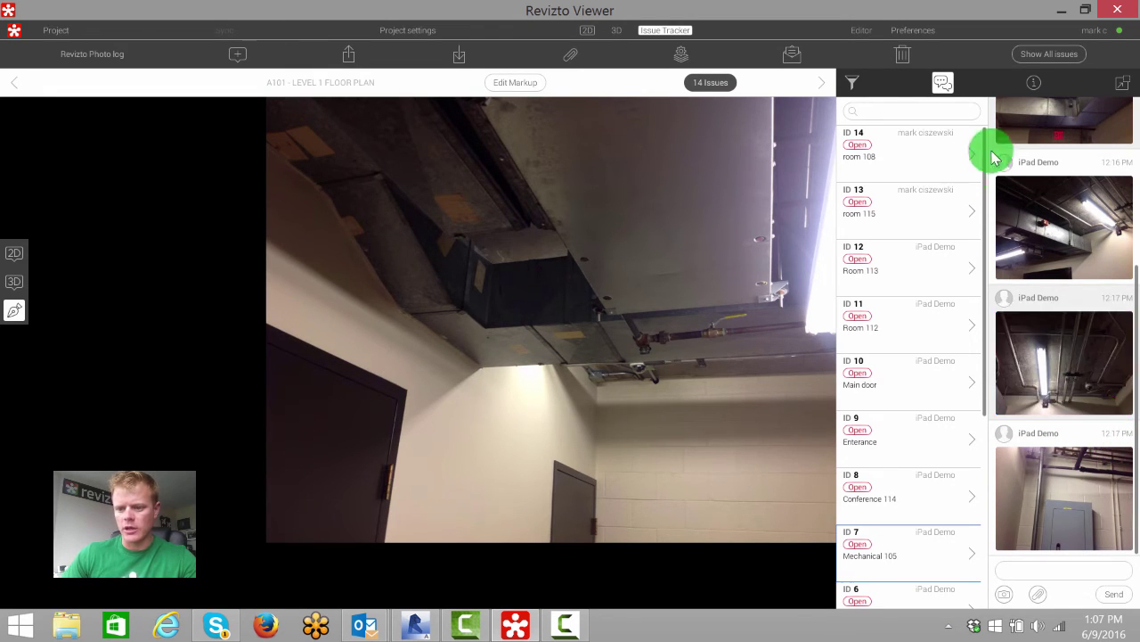
{"action": "left_click", "coordinate": [1062, 118]}
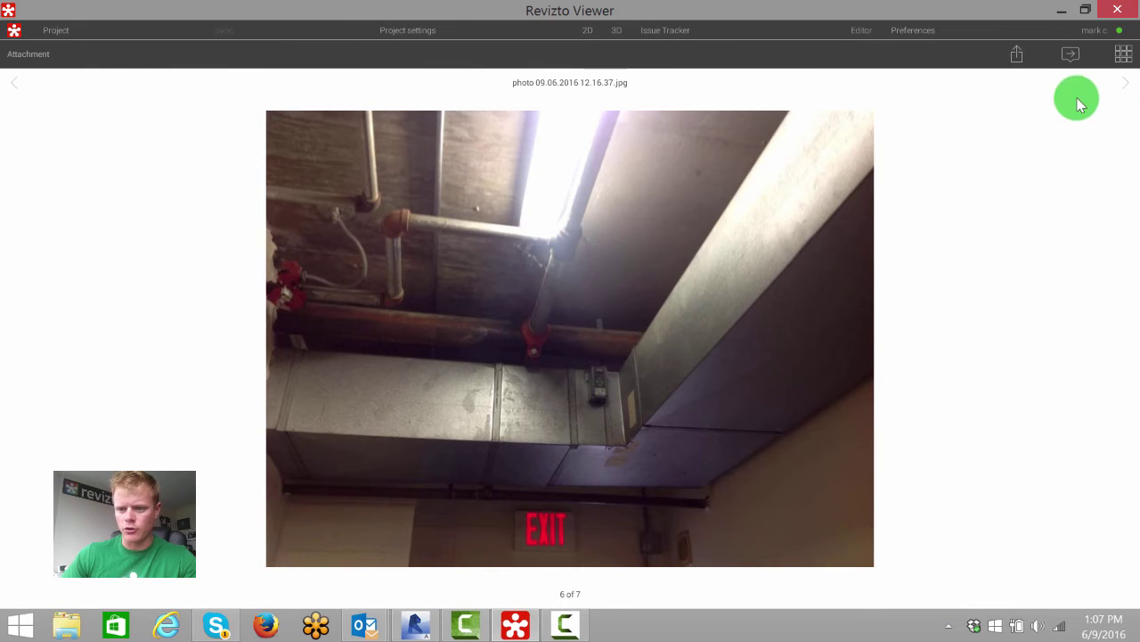
{"action": "left_click", "coordinate": [1125, 82]}
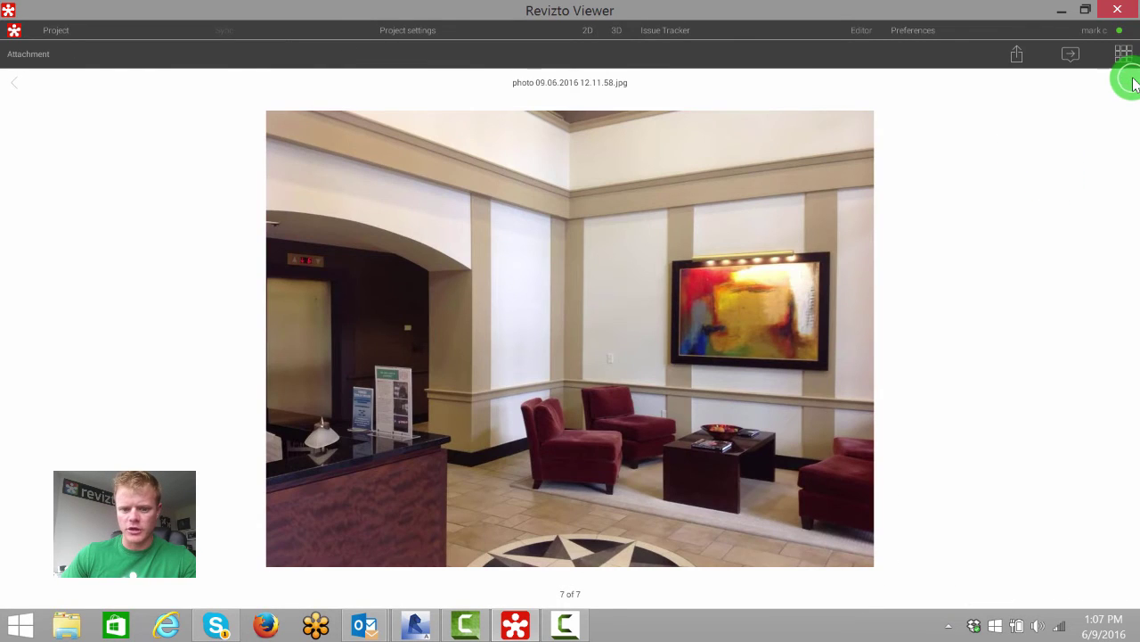
{"action": "left_click", "coordinate": [13, 82]}
{"action": "left_click", "coordinate": [13, 82]}
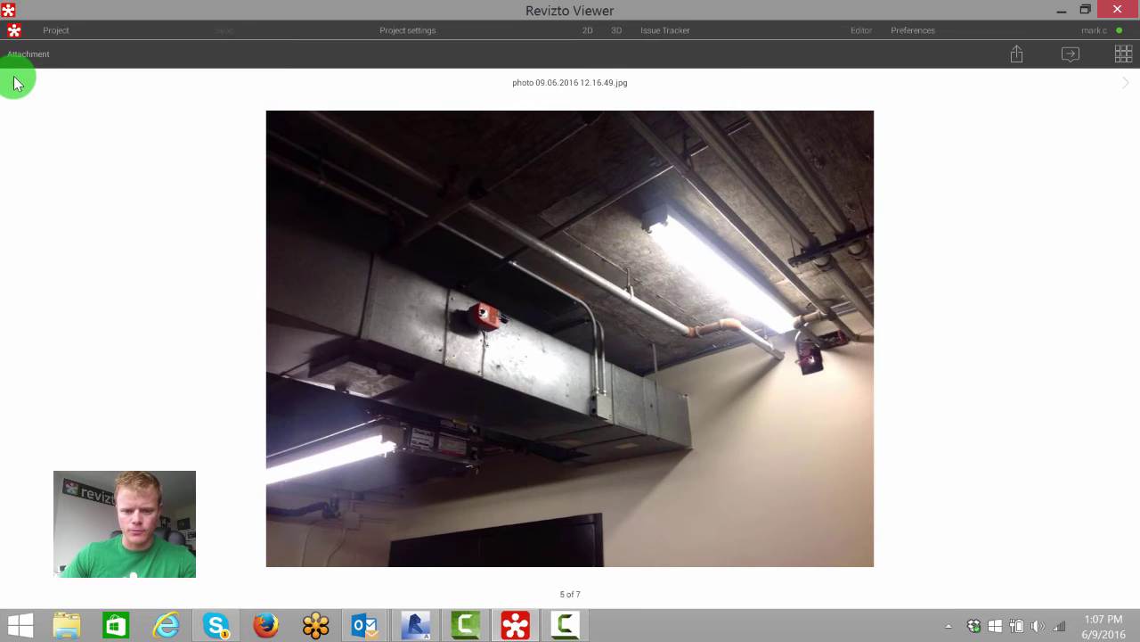
{"action": "left_click", "coordinate": [13, 82]}
{"action": "left_click", "coordinate": [14, 82]}
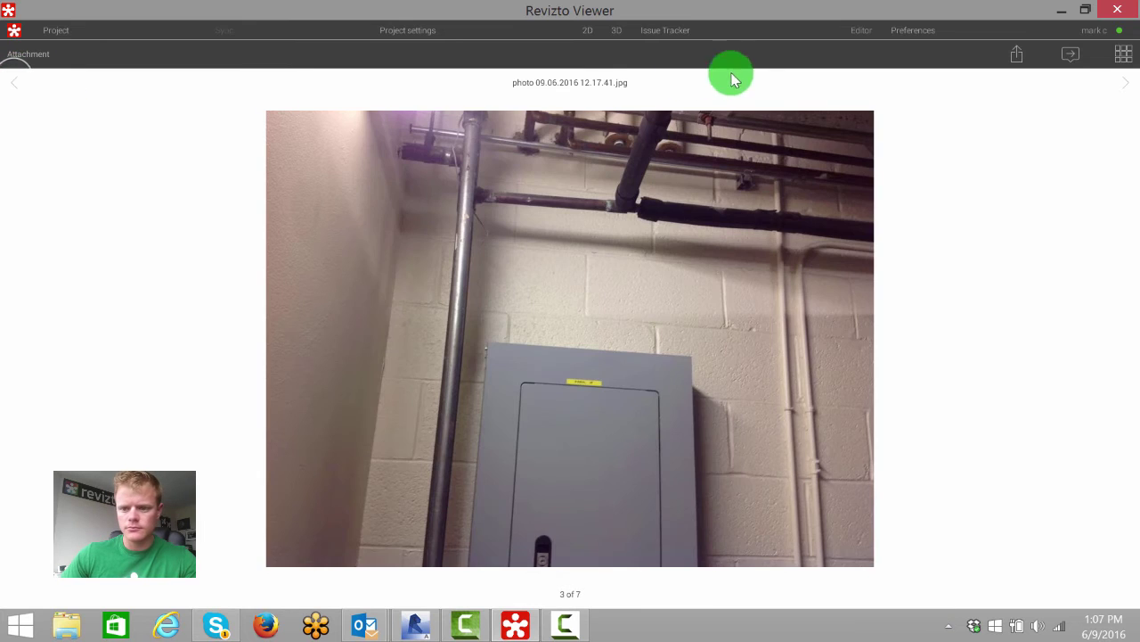
{"action": "left_click", "coordinate": [1068, 54]}
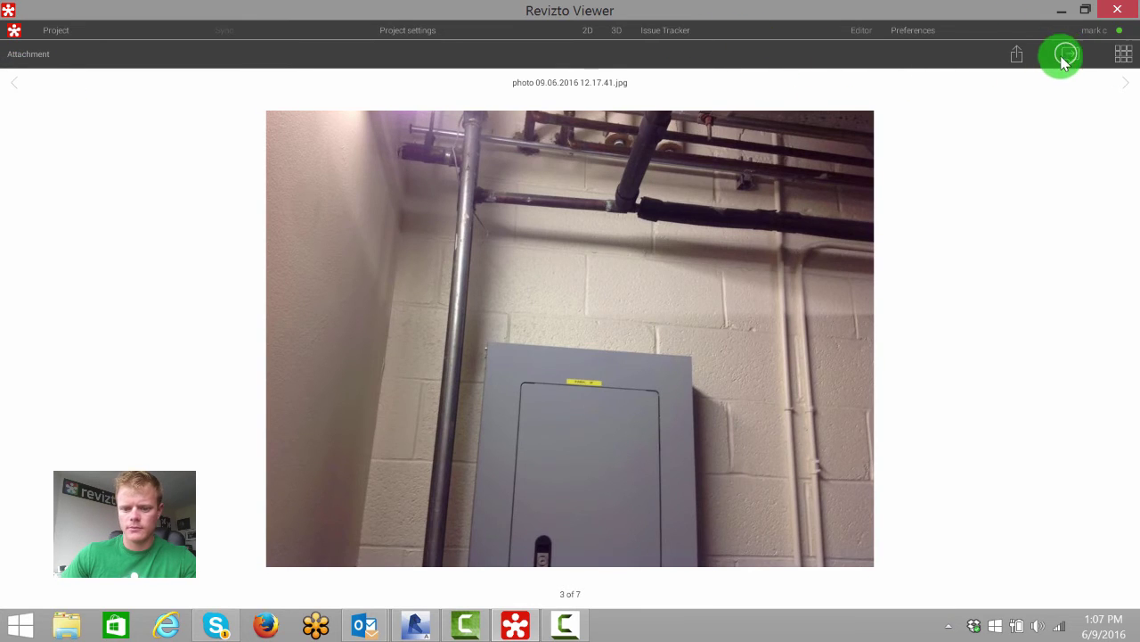
Step: Look through the photos in the Mechanical 105 issue's conversation, and show the issue's location on the 2D plan
{"action": "scroll", "coordinate": [1086, 238], "scroll_direction": "up", "scroll_amount": 5}
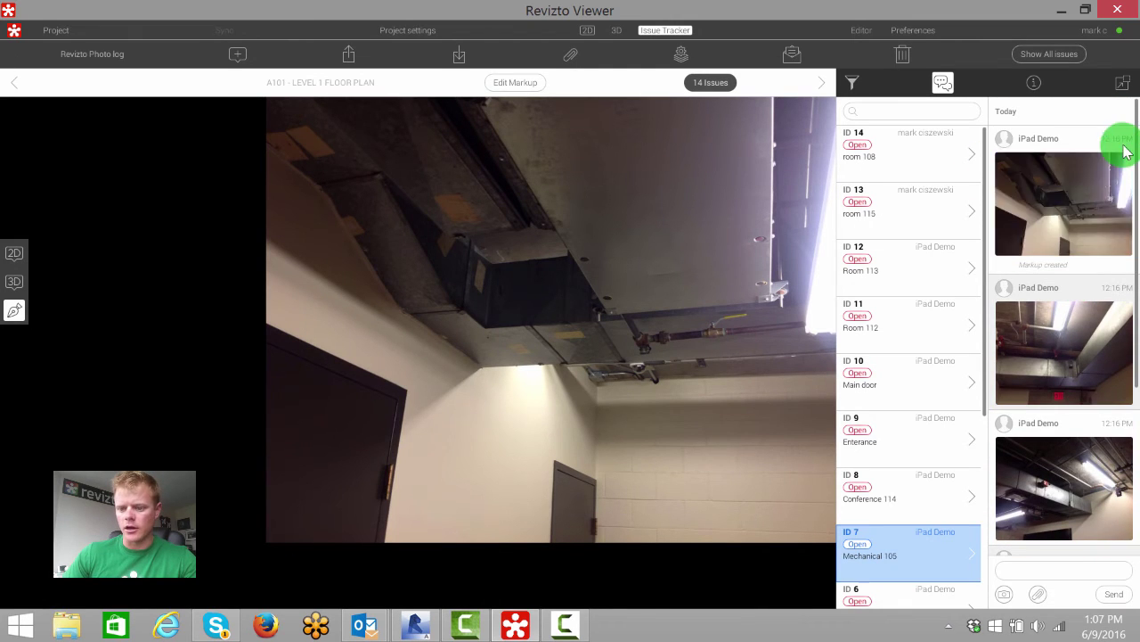
{"action": "scroll", "coordinate": [1105, 433], "scroll_direction": "down", "scroll_amount": 3}
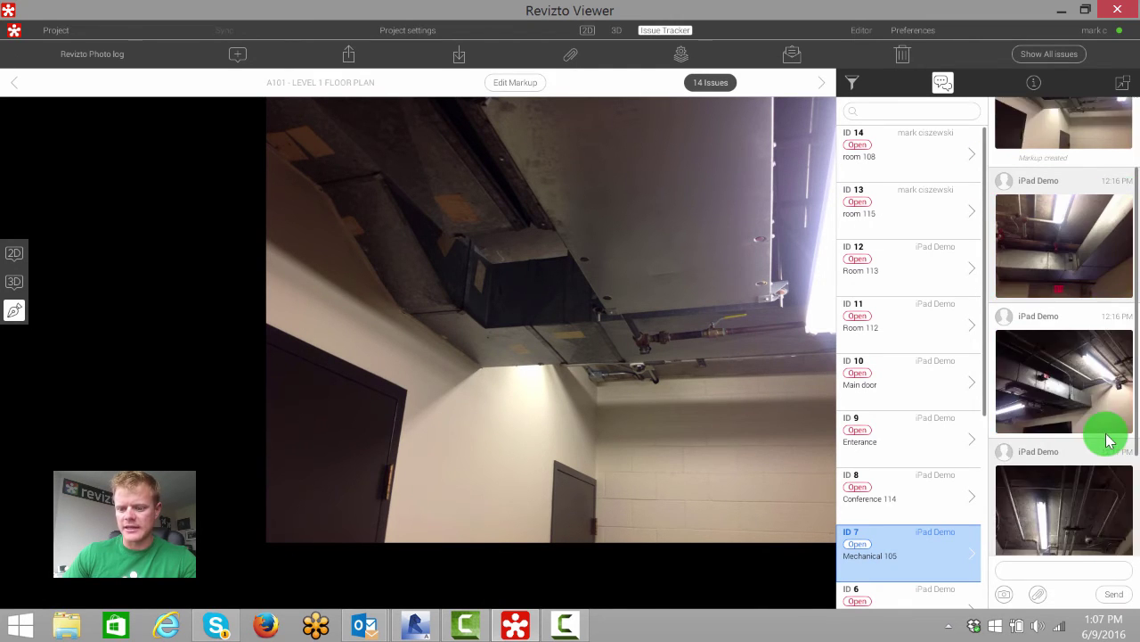
{"action": "left_click", "coordinate": [11, 254]}
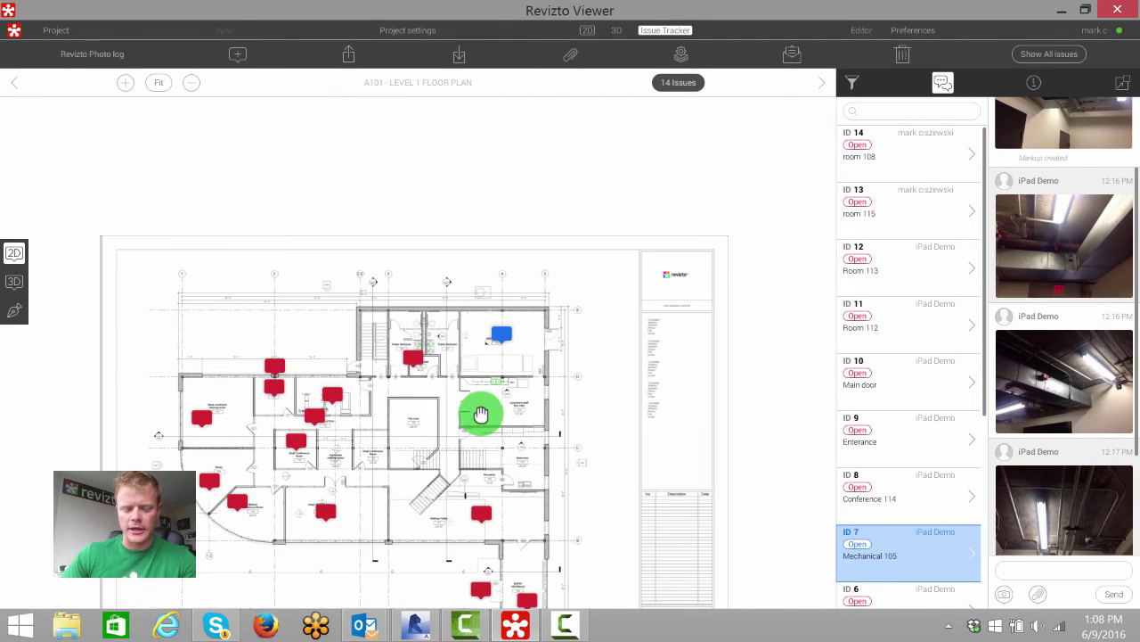
Step: Select the issue marker in Fitness Center 110 on the plan and display its markup photo from the conversation
{"action": "left_click_drag", "start_coordinate": [476, 410], "coordinate": [523, 338]}
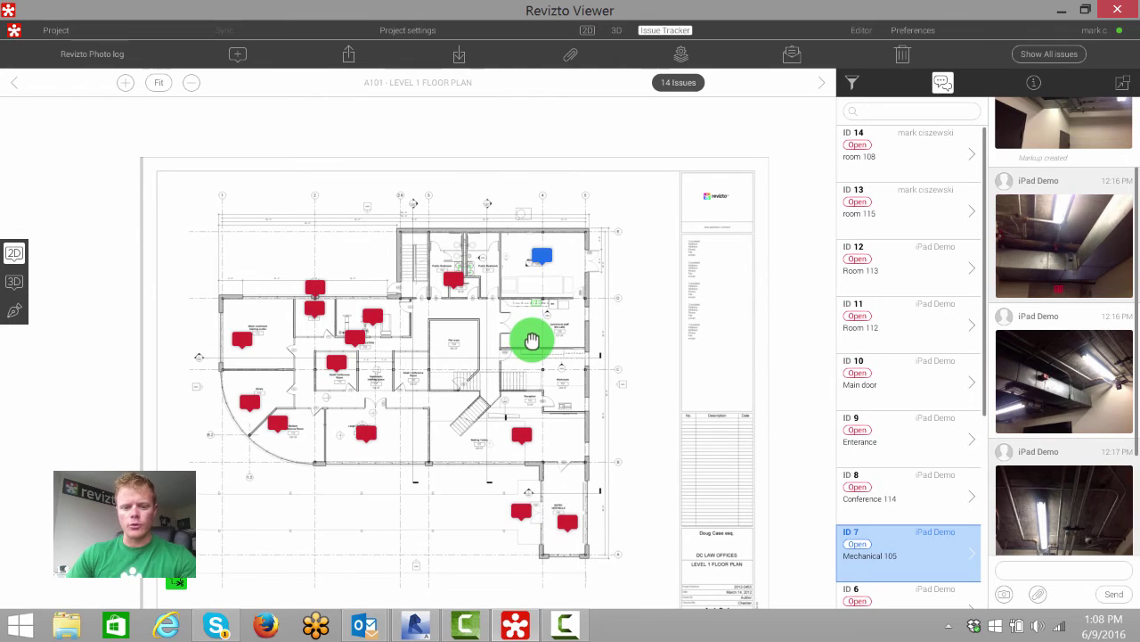
{"action": "scroll", "coordinate": [532, 339], "scroll_direction": "up", "scroll_amount": 3}
{"action": "left_click_drag", "start_coordinate": [448, 322], "coordinate": [522, 328]}
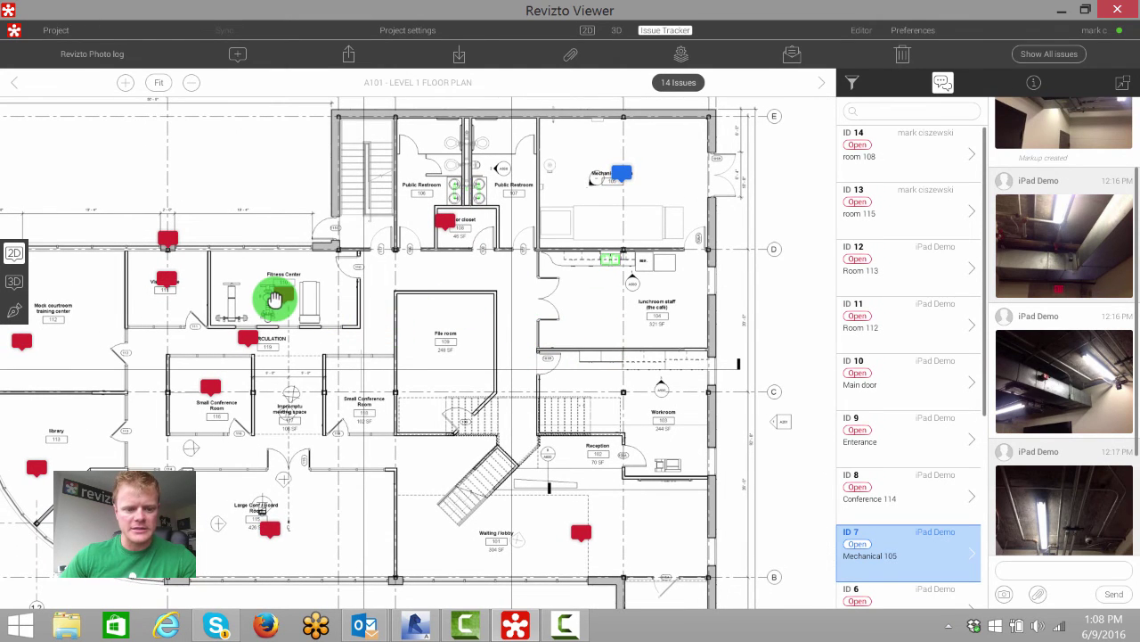
{"action": "left_click", "coordinate": [282, 299]}
{"action": "left_click", "coordinate": [1036, 242]}
{"action": "left_click", "coordinate": [1048, 204]}
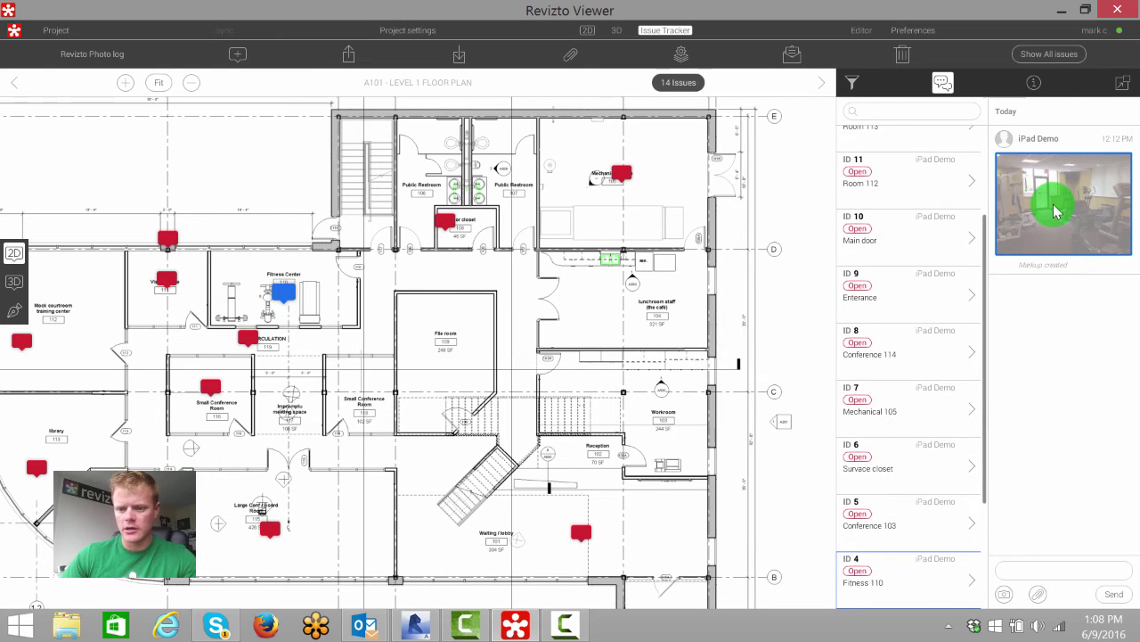
{"action": "left_click", "coordinate": [526, 280]}
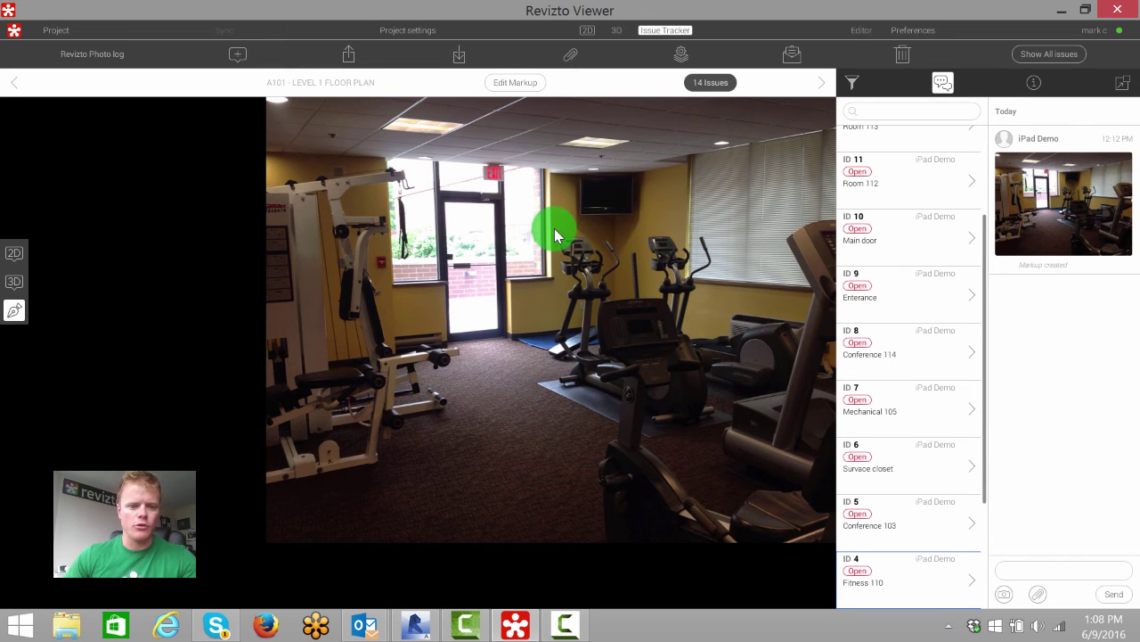
Step: Leave the issue tracker for the 2D Level 1 floor plan and examine the area around the file room, stairs and reception
{"action": "left_click", "coordinate": [587, 33]}
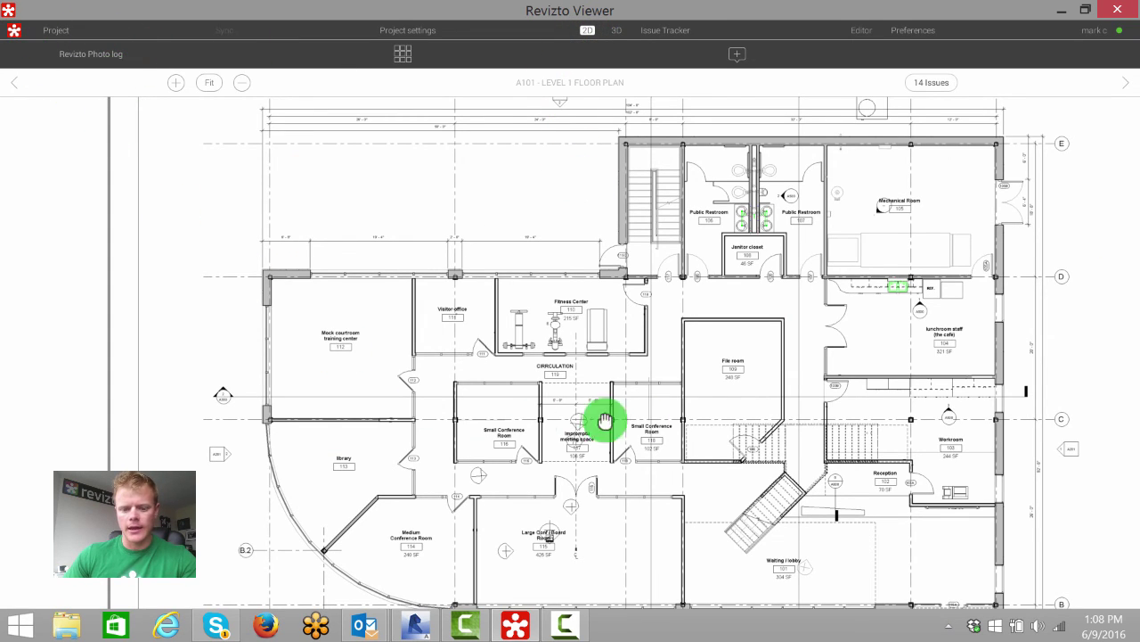
{"action": "scroll", "coordinate": [671, 382], "scroll_direction": "down", "scroll_amount": 3}
{"action": "left_click_drag", "start_coordinate": [743, 427], "coordinate": [693, 403]}
{"action": "scroll", "coordinate": [693, 403], "scroll_direction": "up", "scroll_amount": 5}
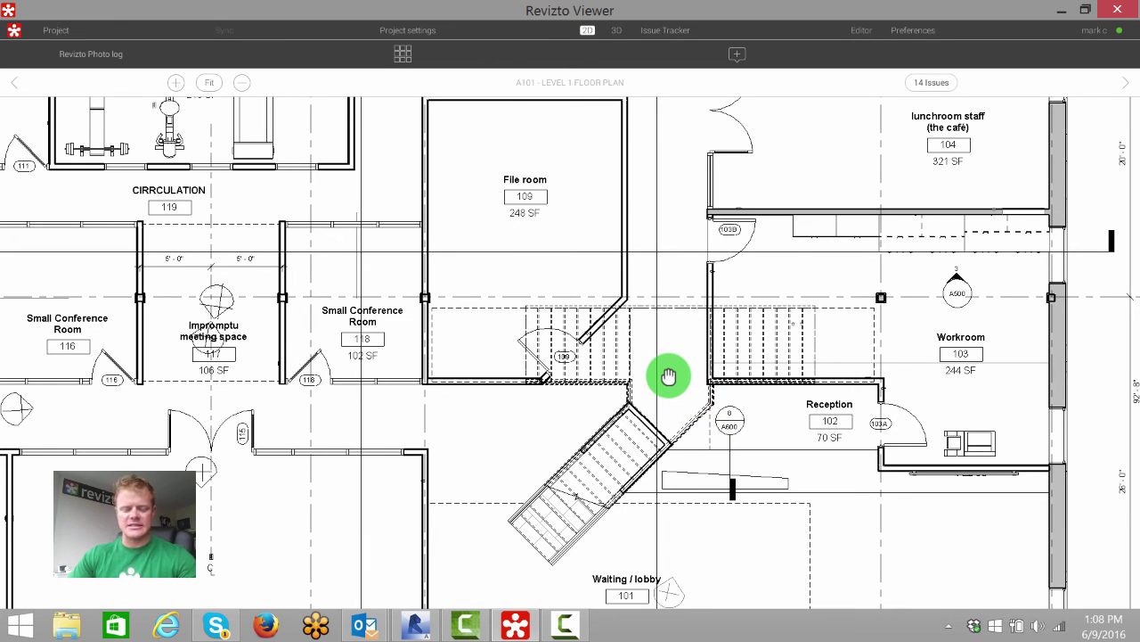
{"action": "scroll", "coordinate": [679, 369], "scroll_direction": "down", "scroll_amount": 3}
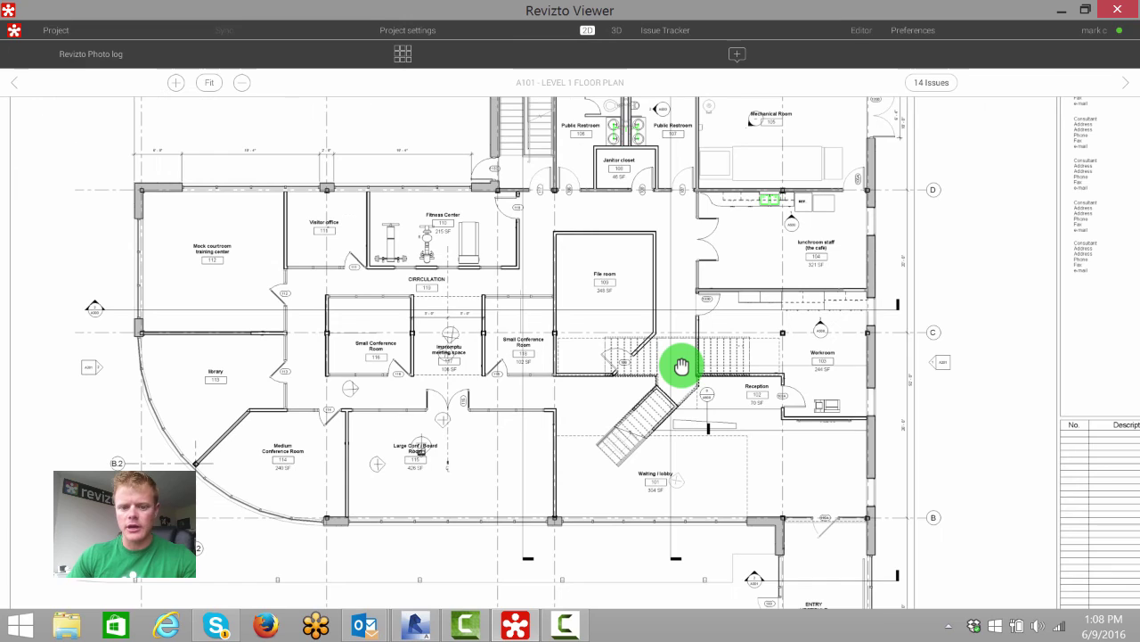